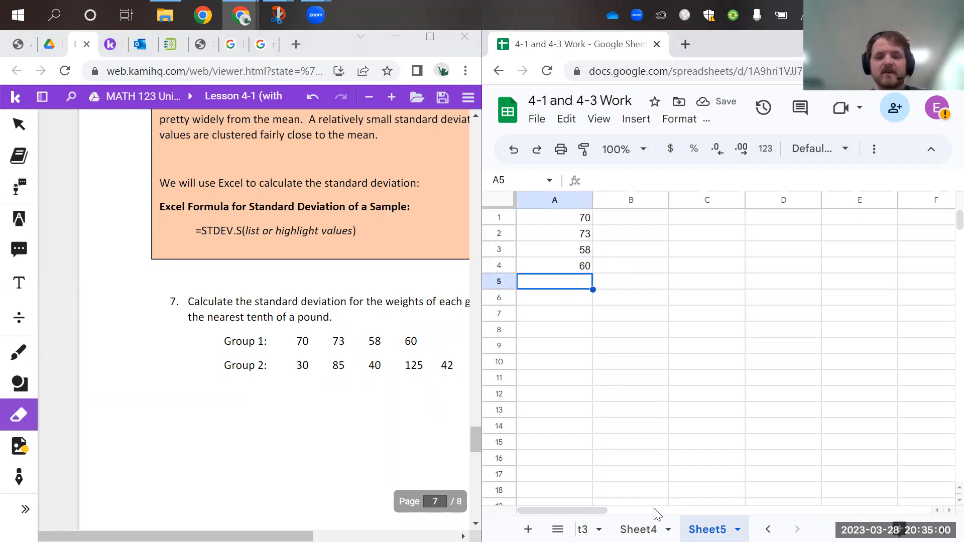
- Open the Standard Deviation sheet and examine the STDEV formula in cell A1
left_click(768, 530)
left_click(768, 530)
left_click(768, 529)
left_click(768, 529)
left_click(767, 529)
left_click(638, 530)
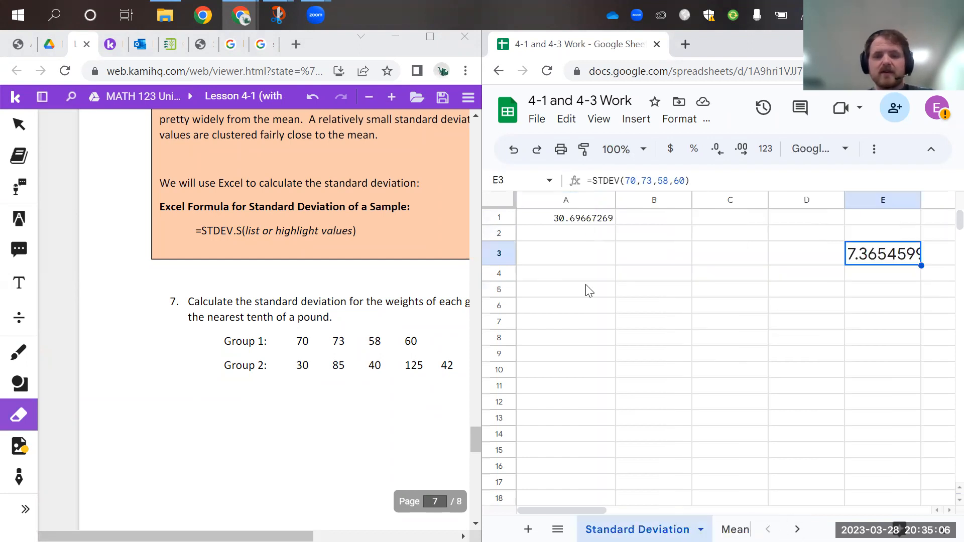
left_click(578, 221)
left_click(597, 180)
double_click(596, 180)
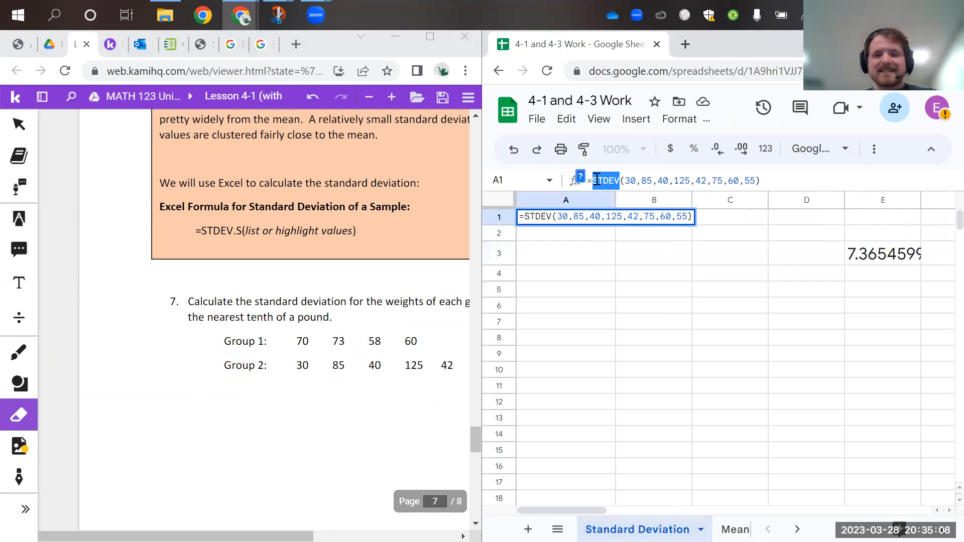
key("shift+Left")
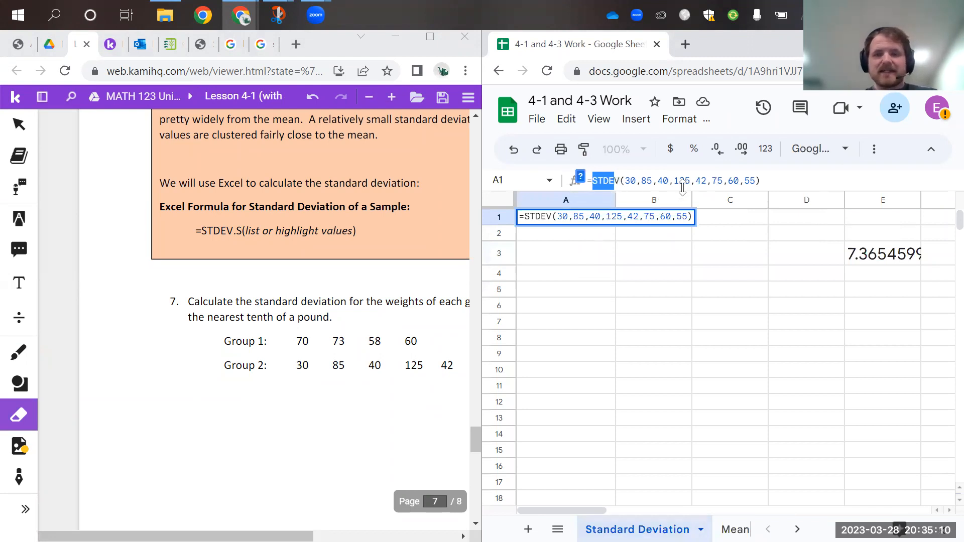
left_click(661, 305)
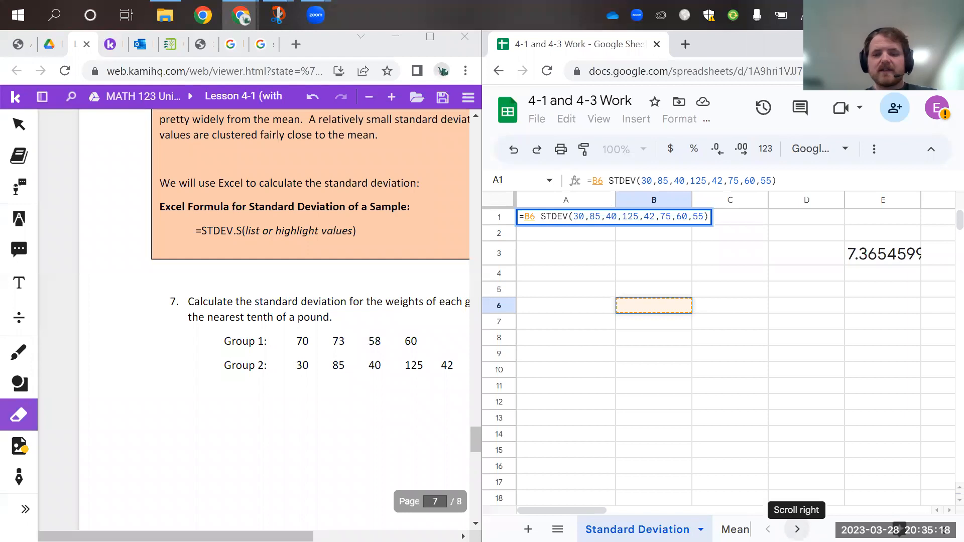
left_click(797, 529)
left_click(797, 530)
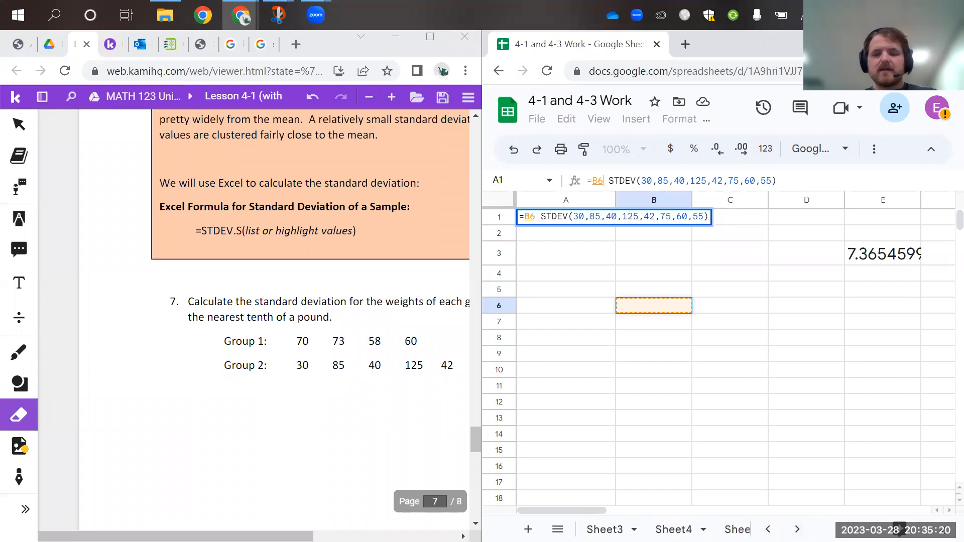
left_click(797, 529)
left_click(708, 529)
left_click(649, 283)
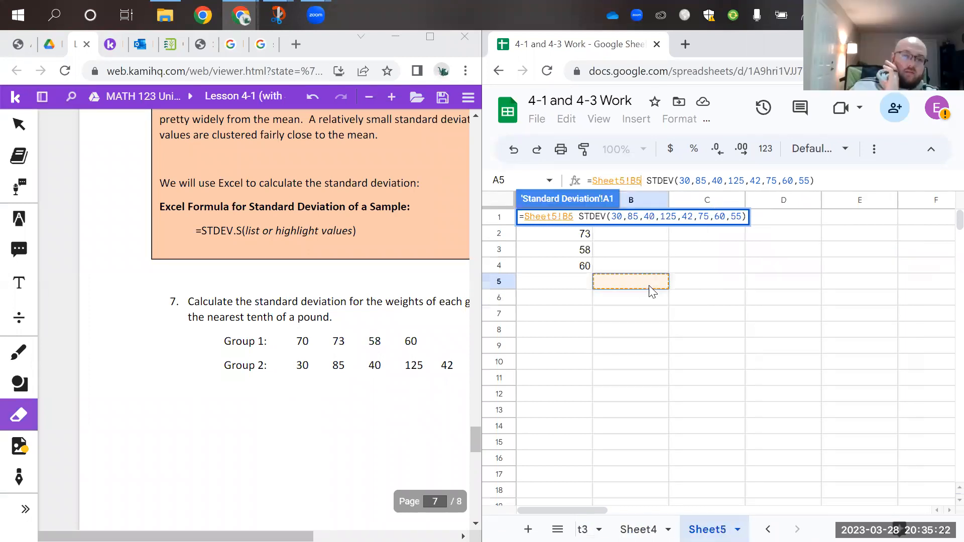
left_click(573, 282)
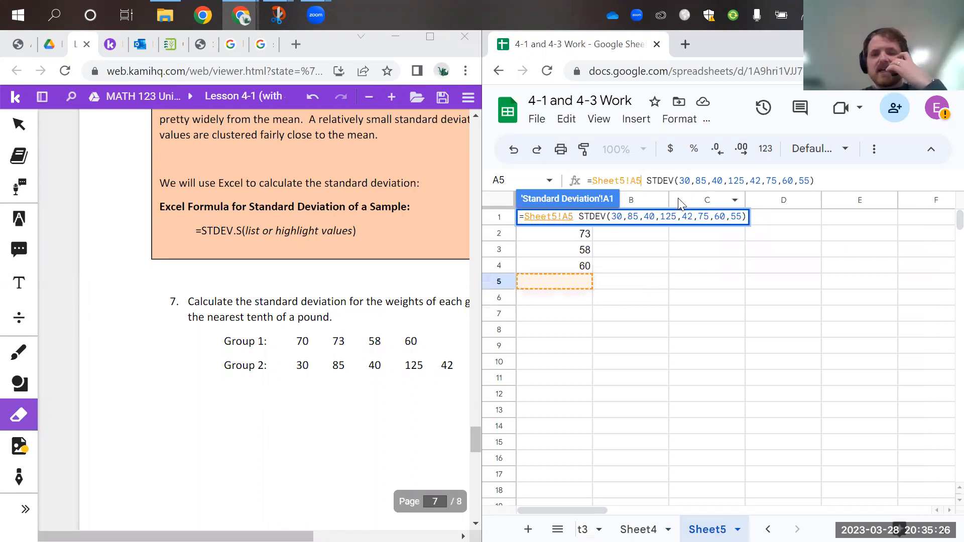
key("BackSpace")
key("BackSpace")
key("BackSpace")
key("BackSpace")
key("BackSpace")
key("BackSpace")
key("BackSpace")
key("BackSpace")
key("BackSpace")
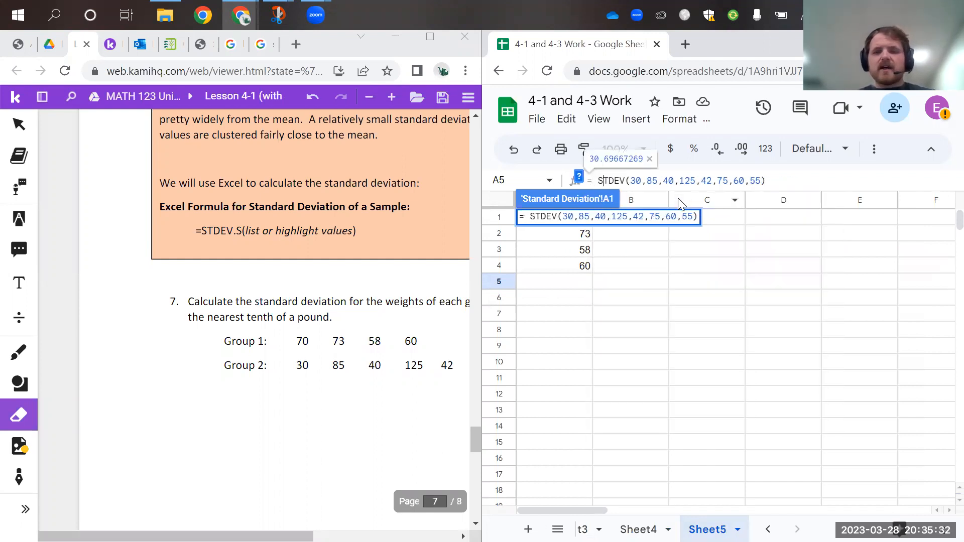
key("BackSpace")
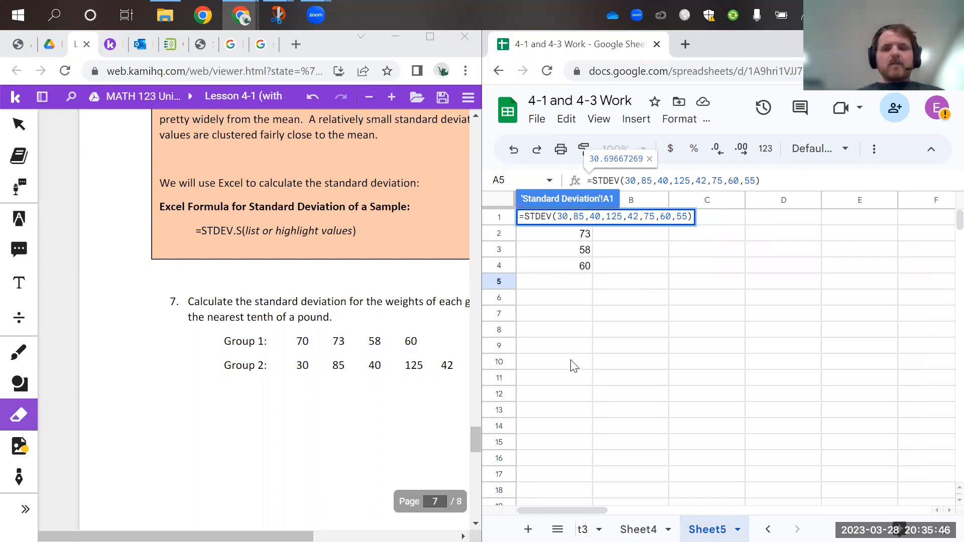
left_click(559, 297)
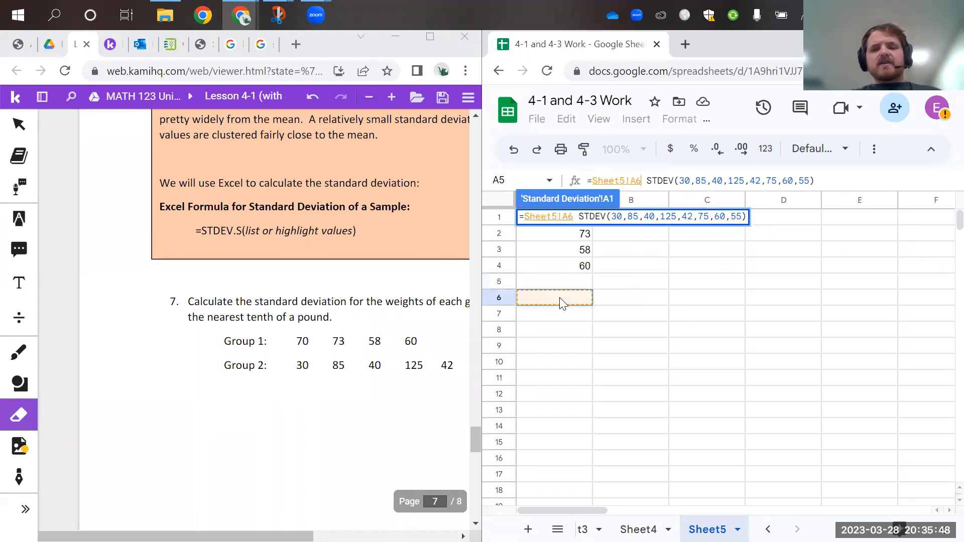
key("BackSpace")
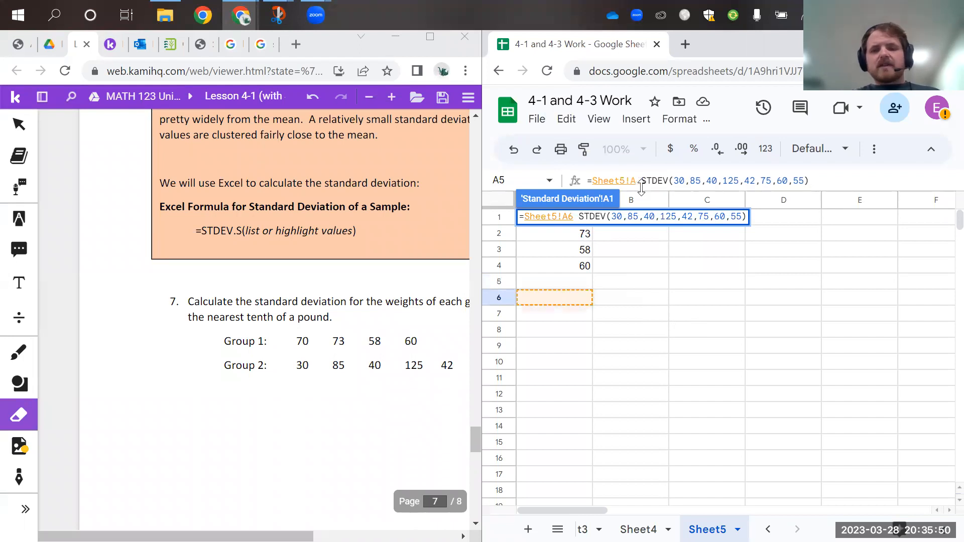
key("BackSpace")
key("BackSpace")
key("BackSpace")
key("BackSpace")
key("BackSpace")
key("BackSpace")
key("BackSpace")
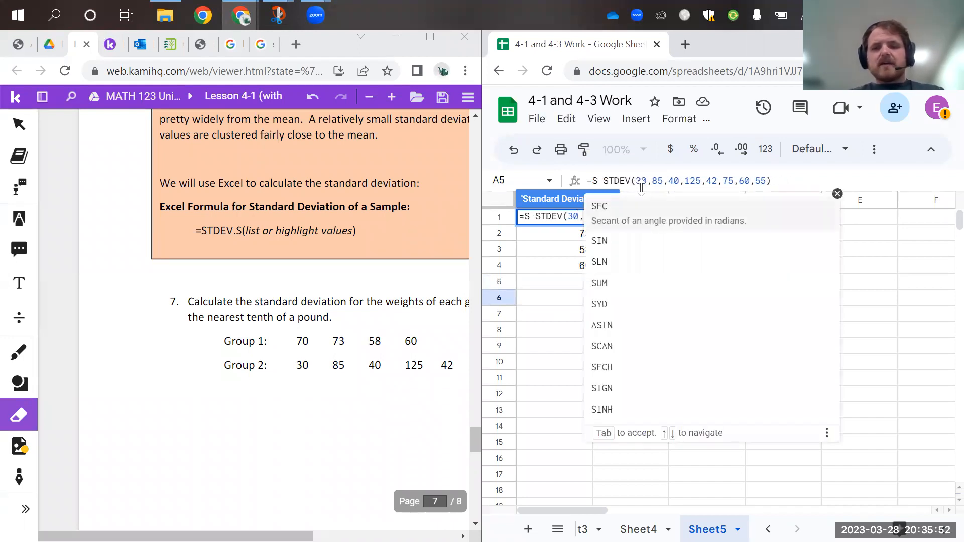
key("BackSpace")
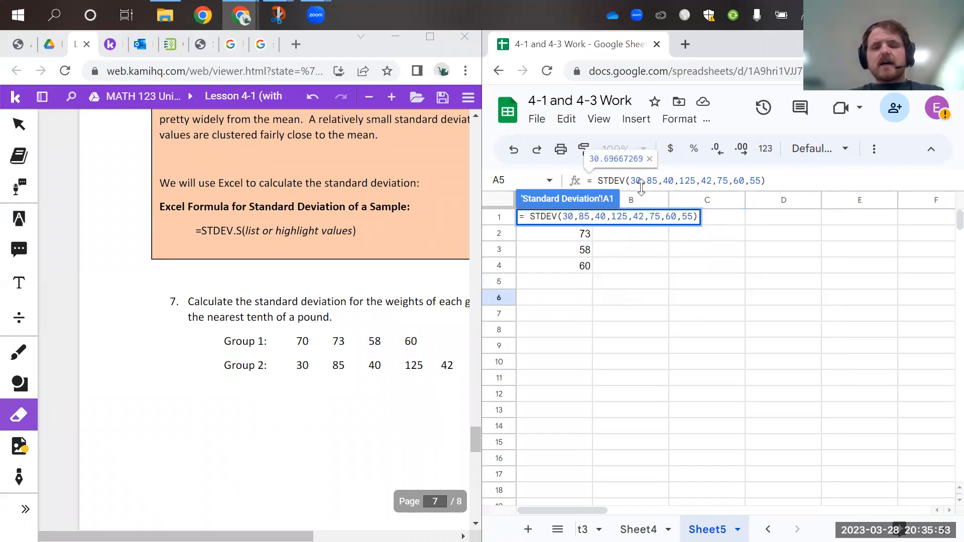
- Clear the STDEV formula from cell A1 of the Standard Deviation sheet and undo that deletion
double_click(614, 181)
triple_click(614, 181)
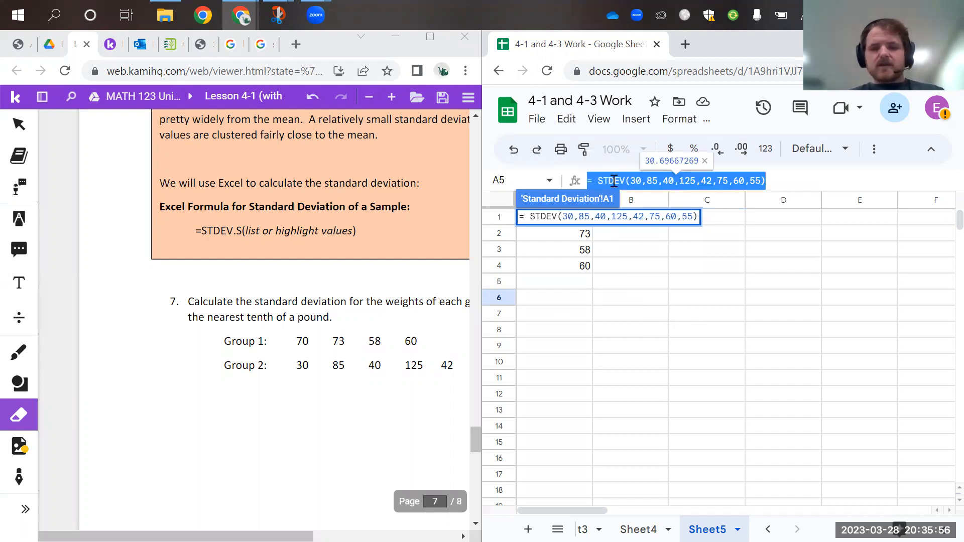
key("BackSpace")
key("Return")
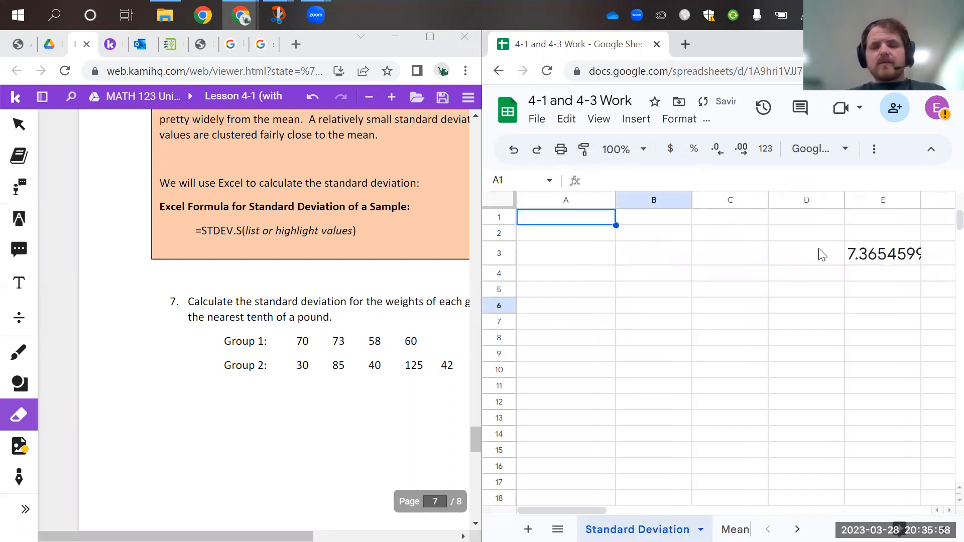
key("ctrl+z")
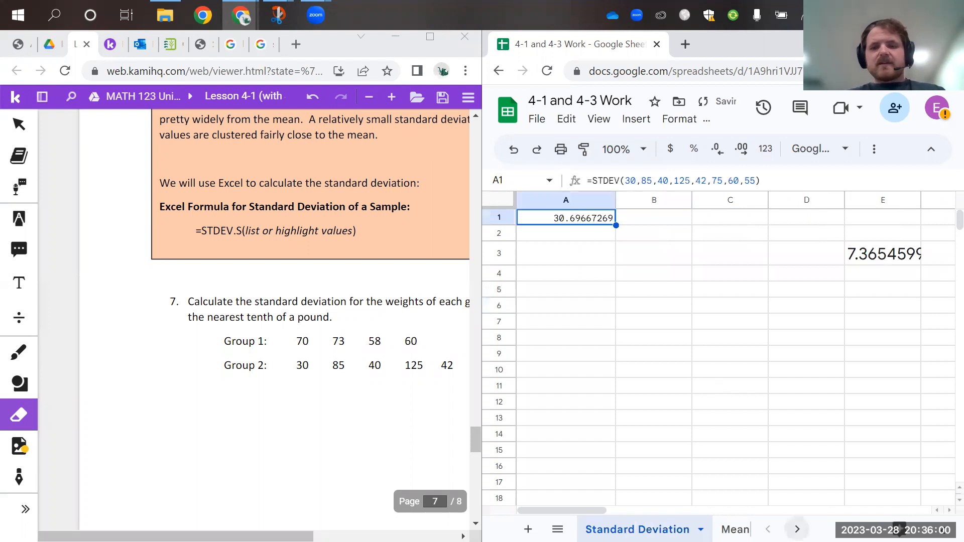
- Return to Sheet5 and label cell A6 below the group 1 weights as SD
left_click(806, 482)
left_click(797, 530)
left_click(797, 529)
left_click(797, 529)
left_click(708, 529)
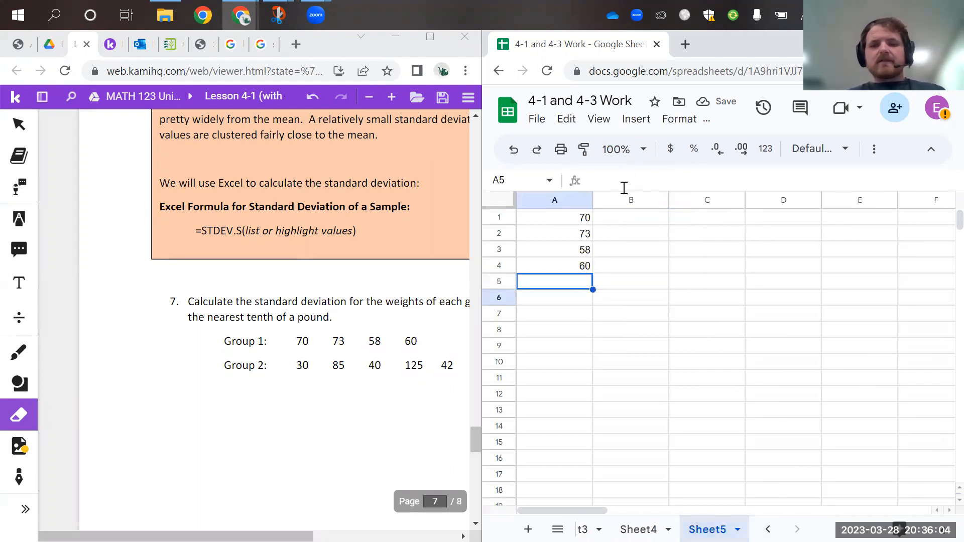
left_click(567, 297)
type("SD")
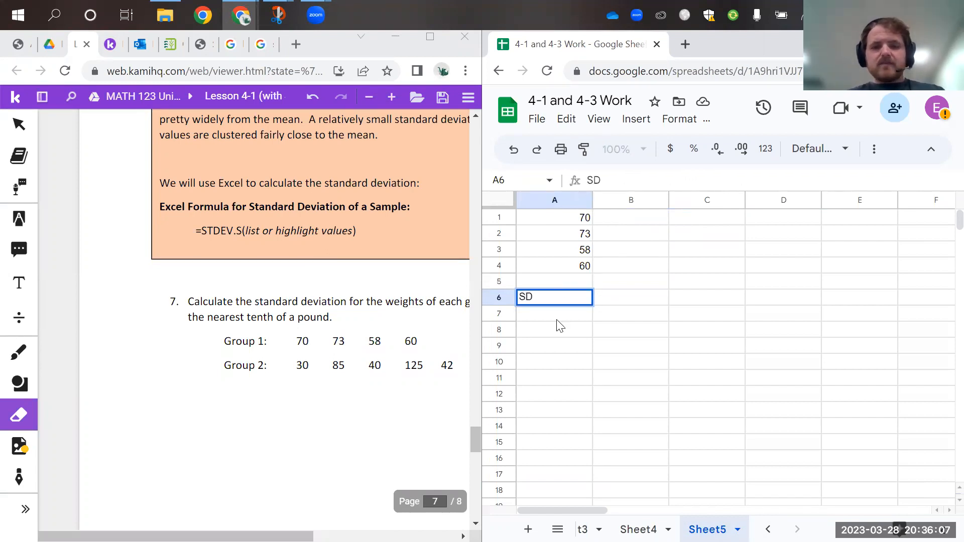
key("Return")
- Calculate the standard deviation of the group 1 weights in cell A7 with STDEV over A1:A4
left_click(650, 175)
type("=stdev")
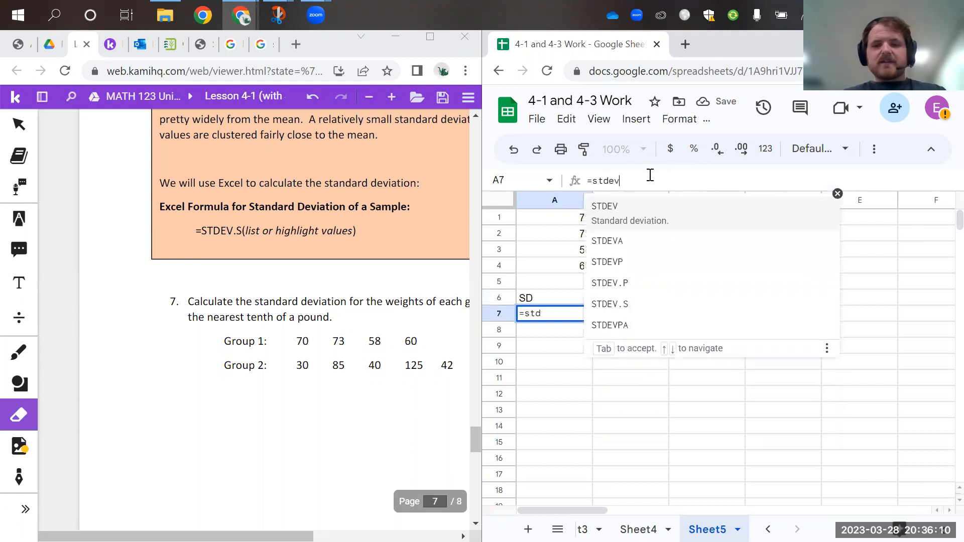
left_click(643, 208)
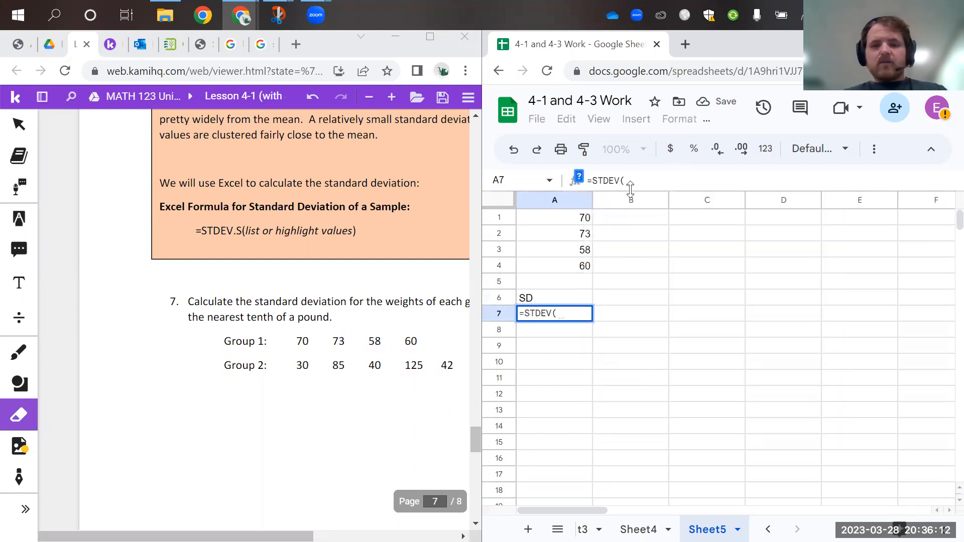
type("A1")
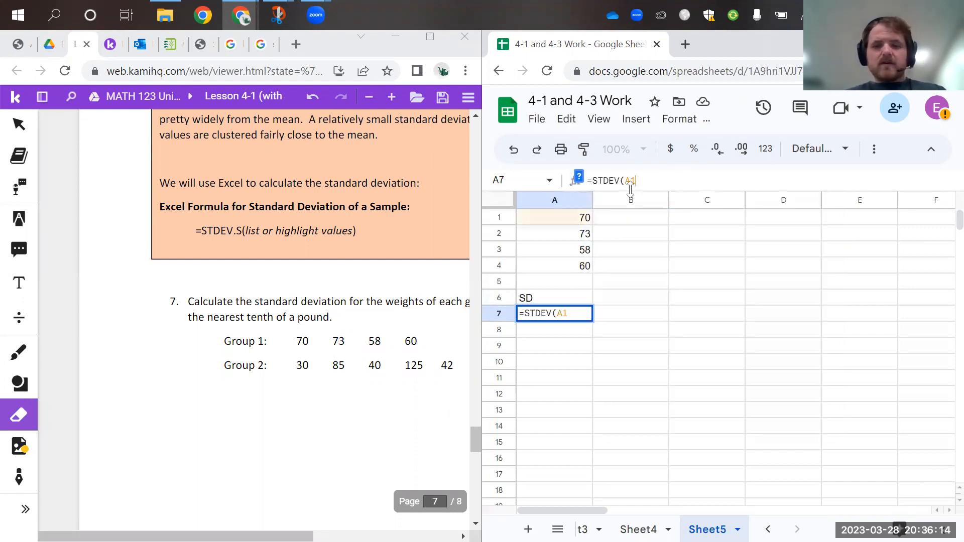
type(":A4")
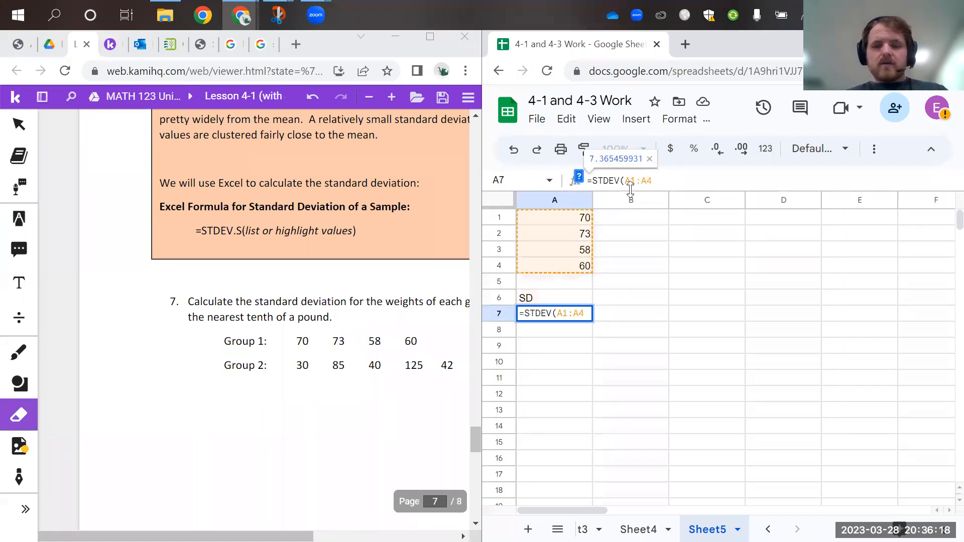
key("Return")
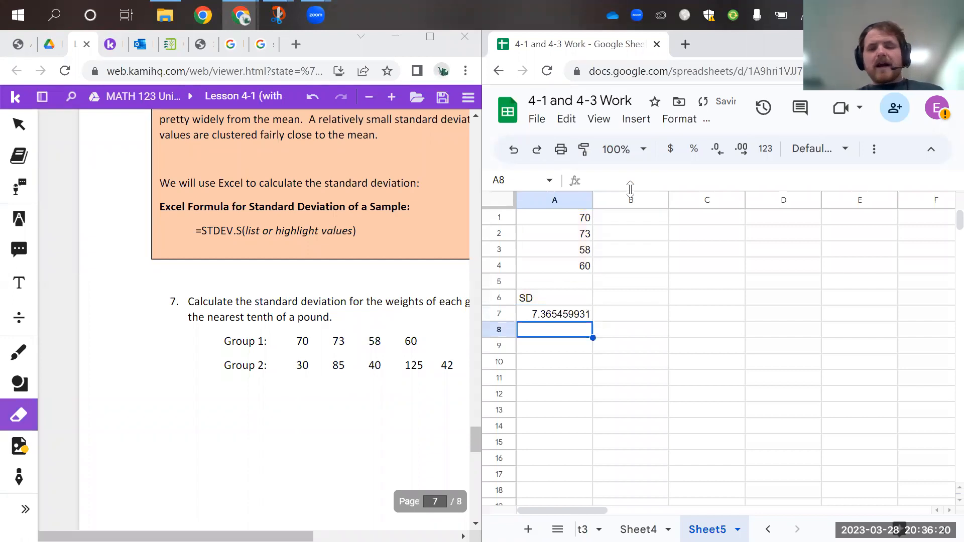
left_click(562, 324)
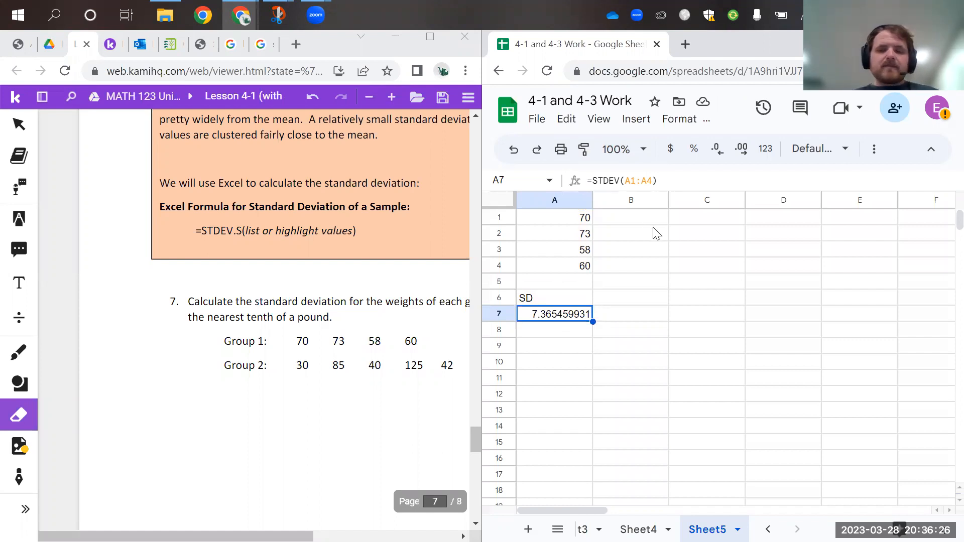
- Enter the first five group 2 weights, 30, 85, 40, 125 and 42, in cells C1 to C5
left_click(697, 228)
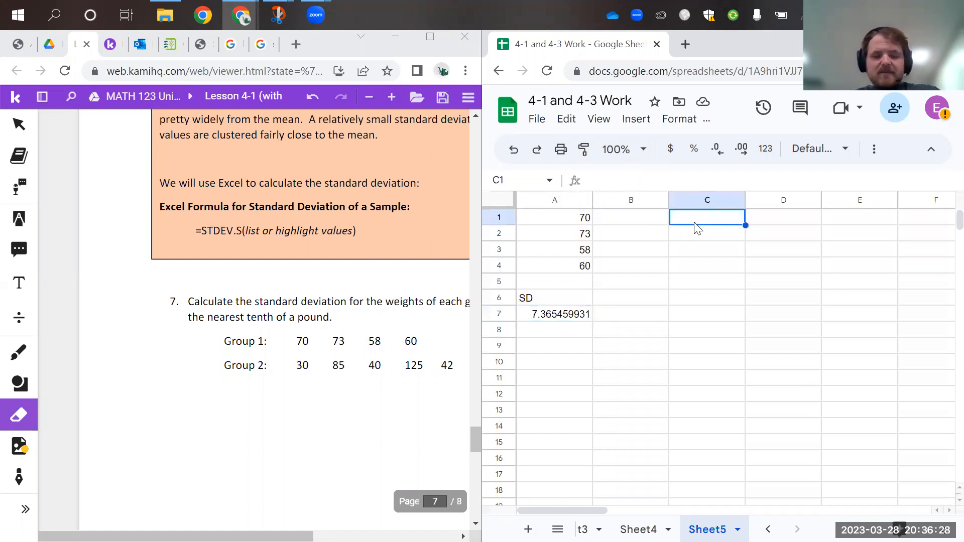
type("30")
key("Return")
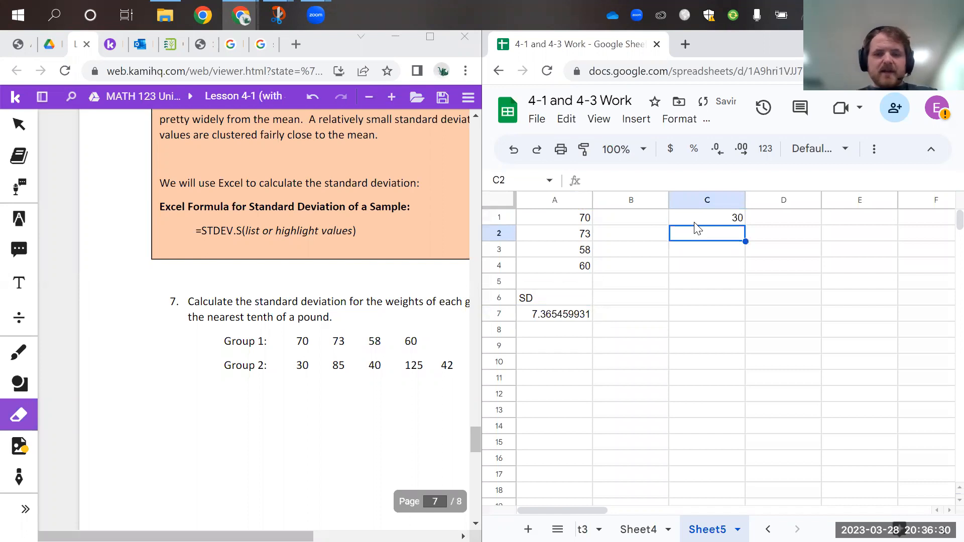
type("85")
key("Return")
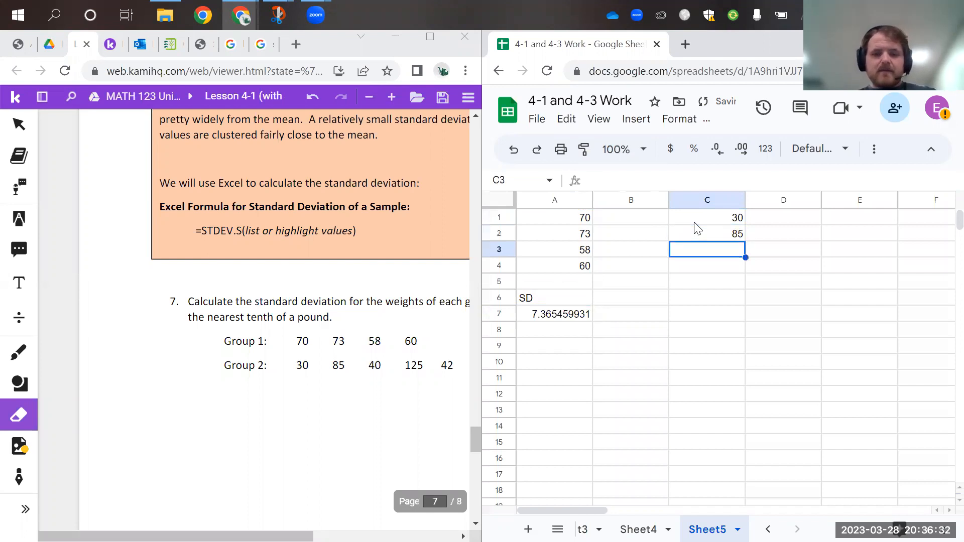
type("40")
key("Return")
type("125")
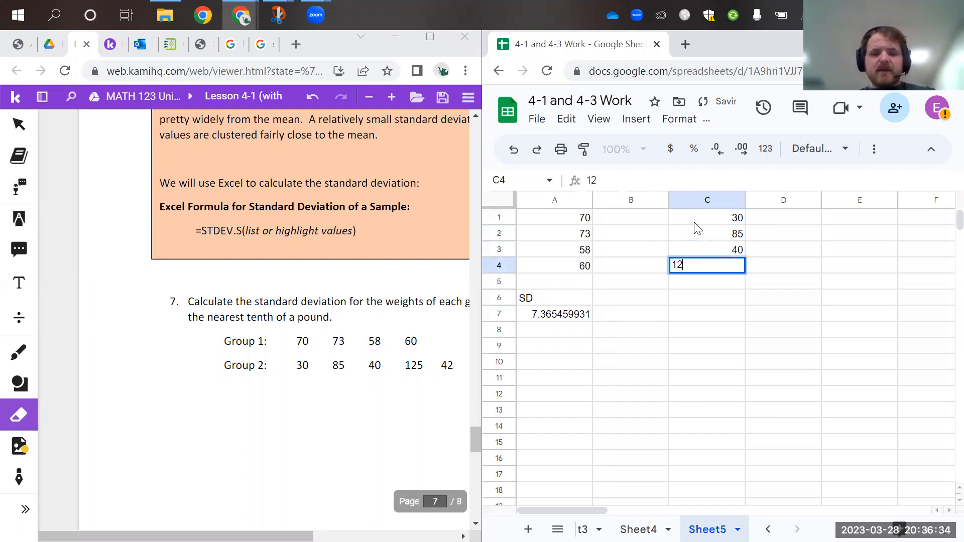
key("Return")
type("42")
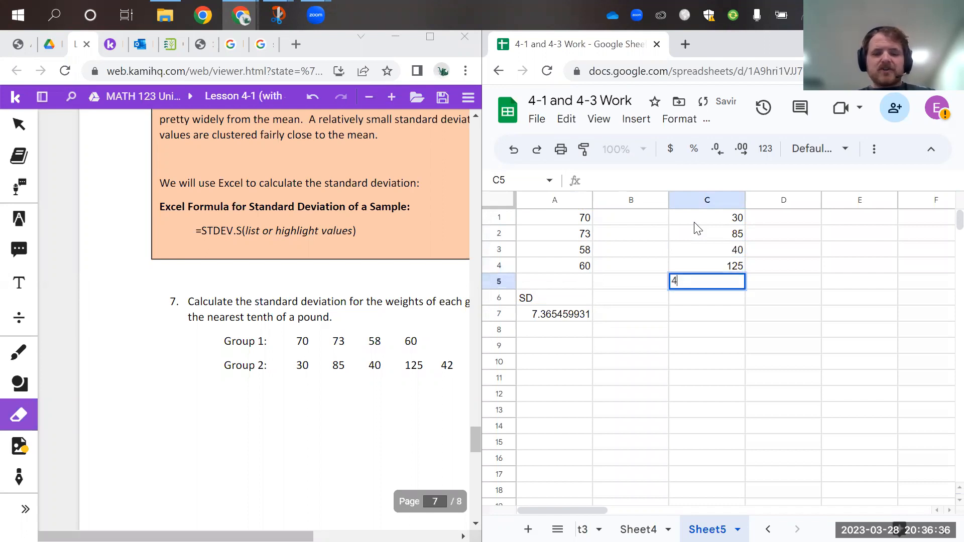
key("Return")
- Continue the group 2 column with 75, 60 and 5 in cells C6 to C8
scroll(350, 351, "right", 5)
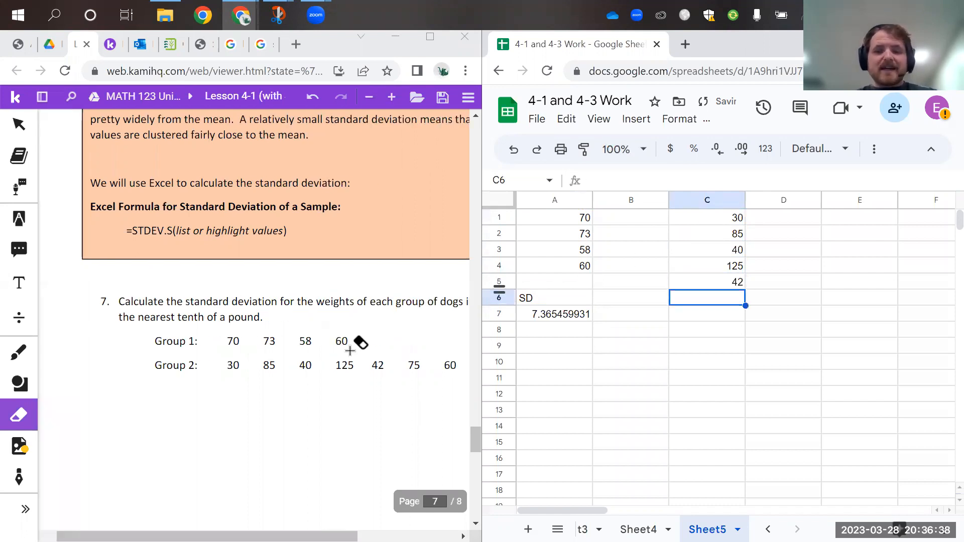
type("75")
key("Return")
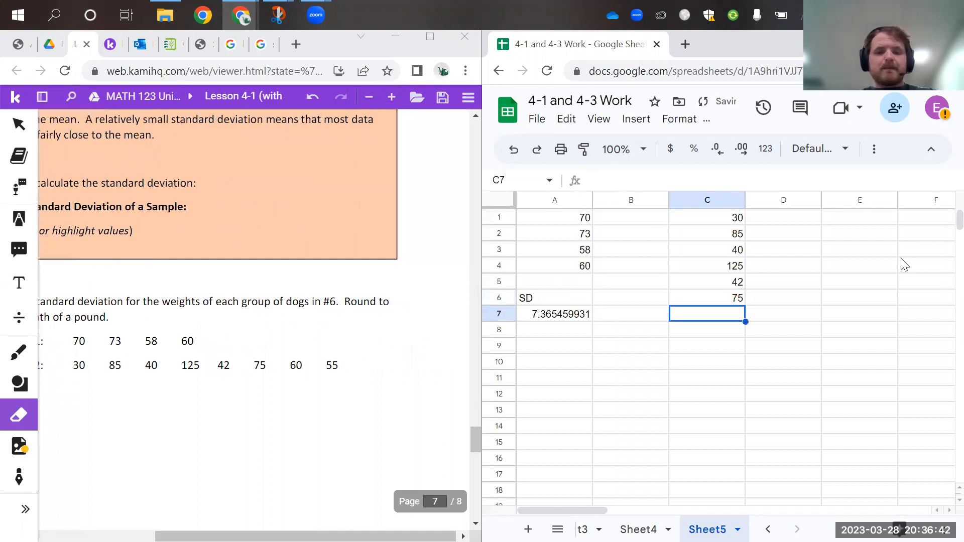
type("60")
key("Return")
type("5")
key("Return")
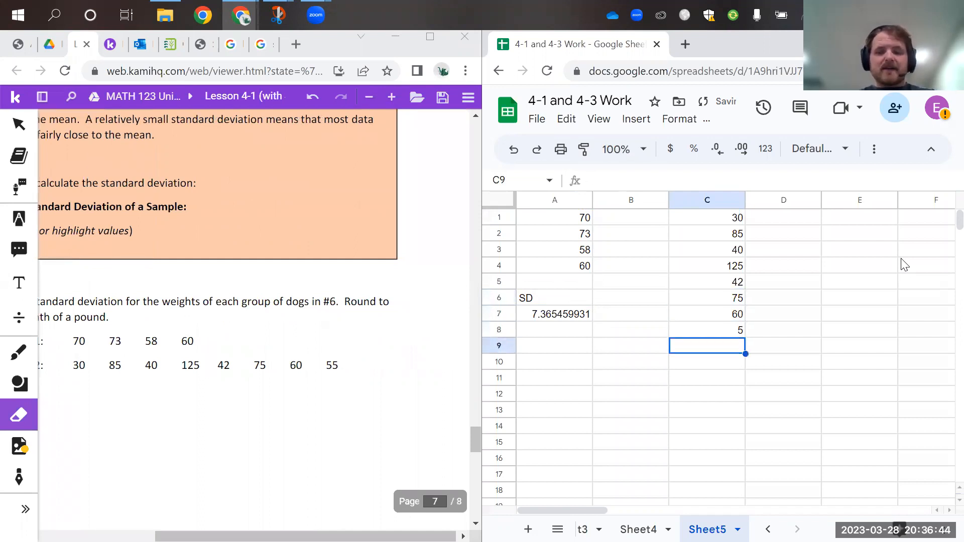
- Label cell C10 below the group 2 weights as SD, leaving C9 empty
key("Return")
type("SD")
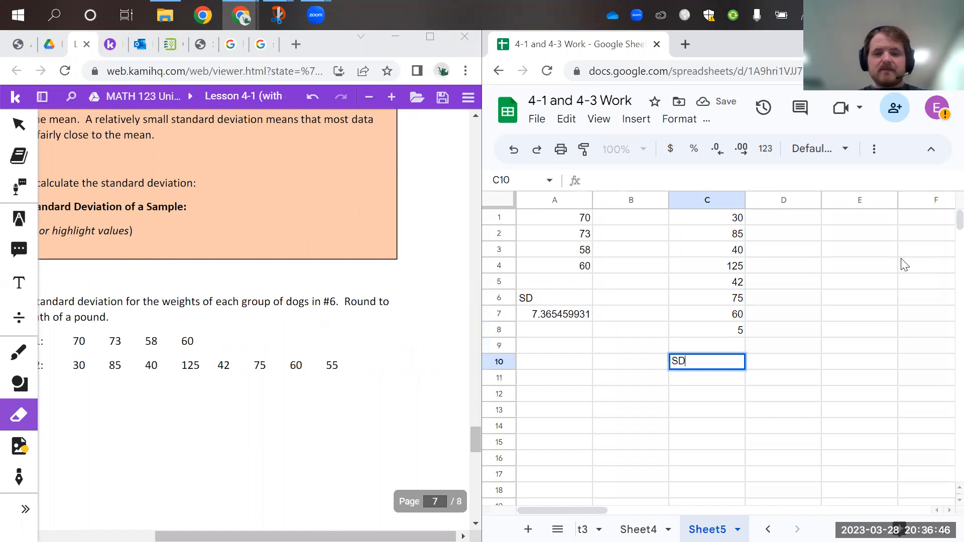
key("Return")
- Calculate the standard deviation of the group 2 weights in cell C11 with STDEV over C1:C8
left_click(680, 180)
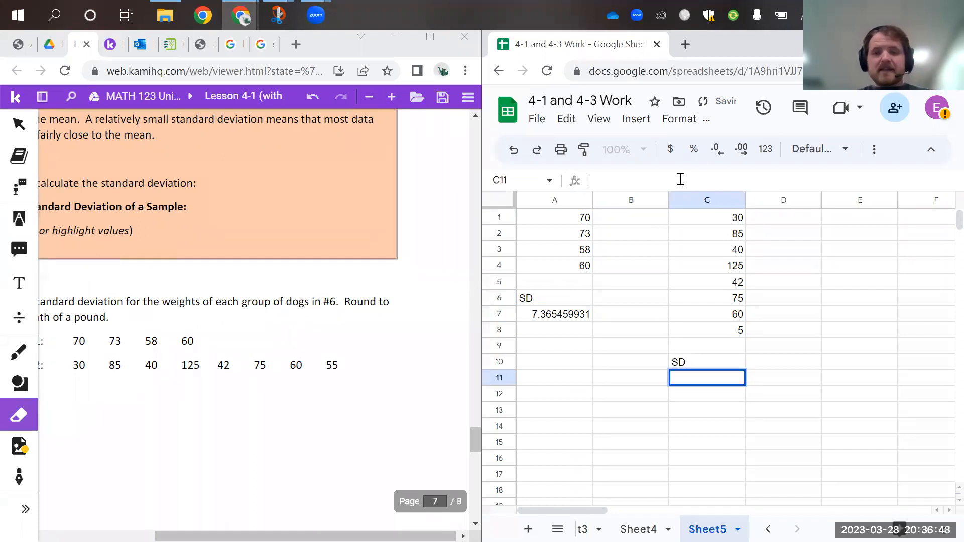
type("=STDEV(")
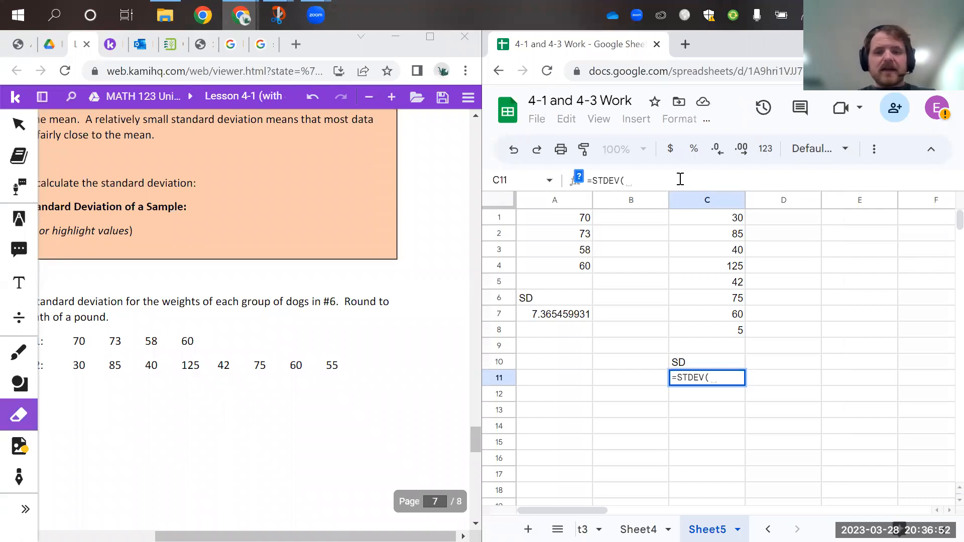
type("C1")
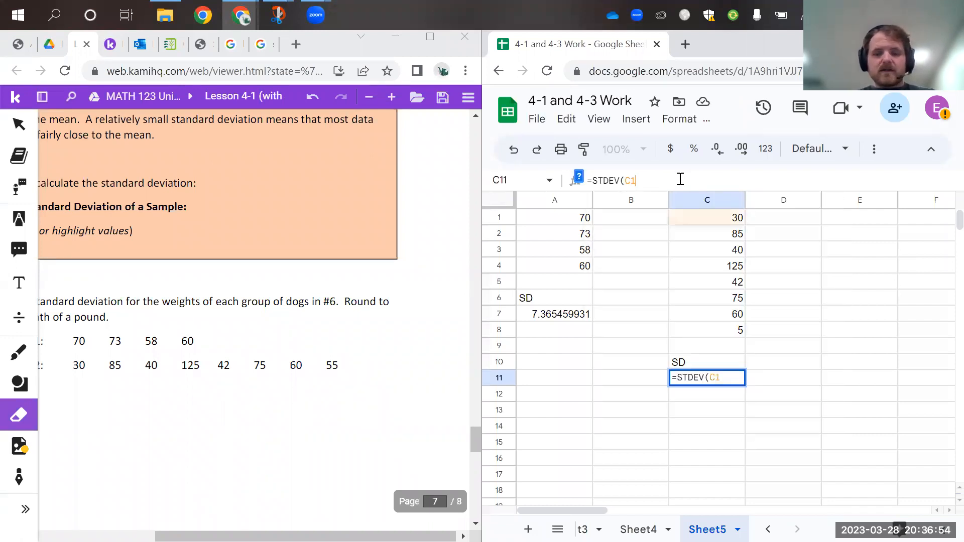
type(":c8")
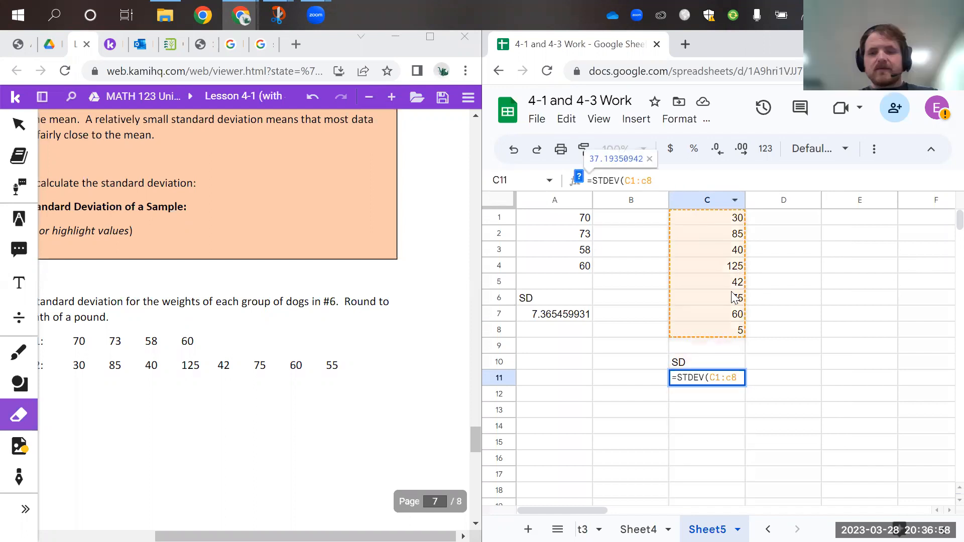
key("Return")
- Correct the last group 2 weight in cell C8 to 55 and select the standard deviation cell C11
left_click(726, 326)
type("5")
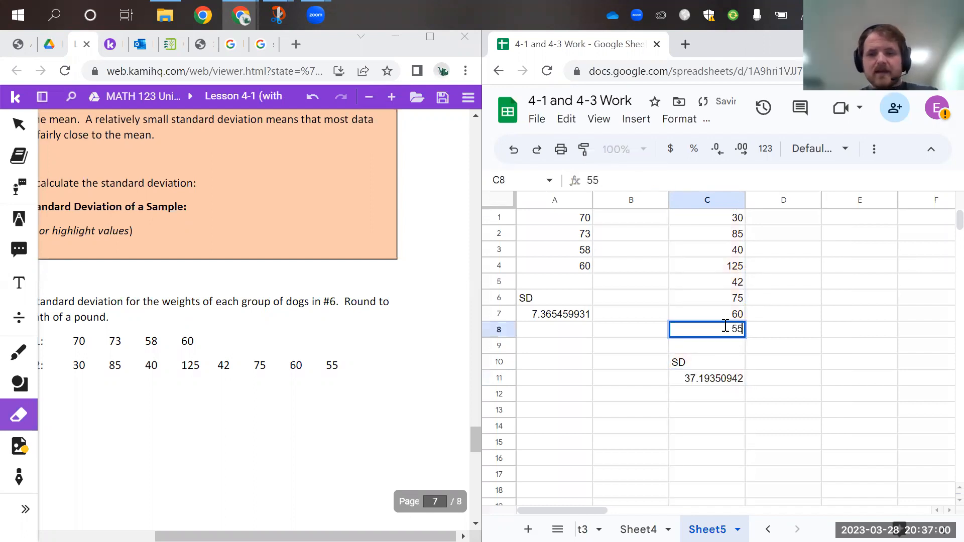
left_click(708, 381)
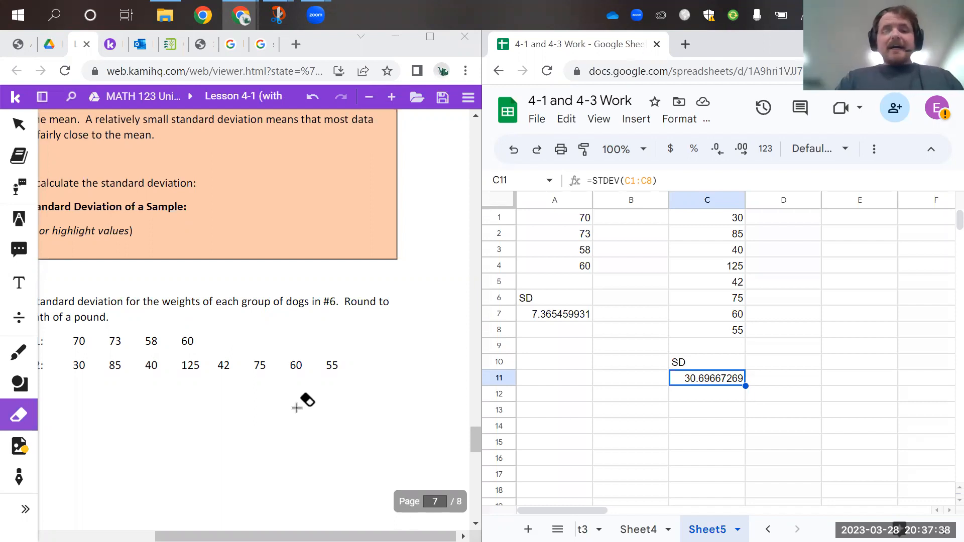
- In the Kami lesson document, handwrite 7.4 in red beside the Group 1 weights as their rounded standard deviation
scroll(301, 404, "left", 3)
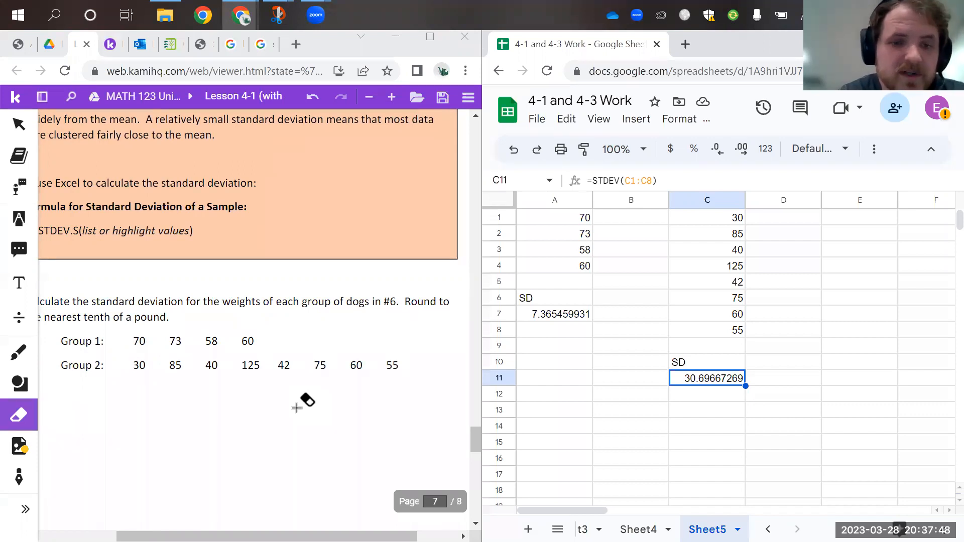
key("d")
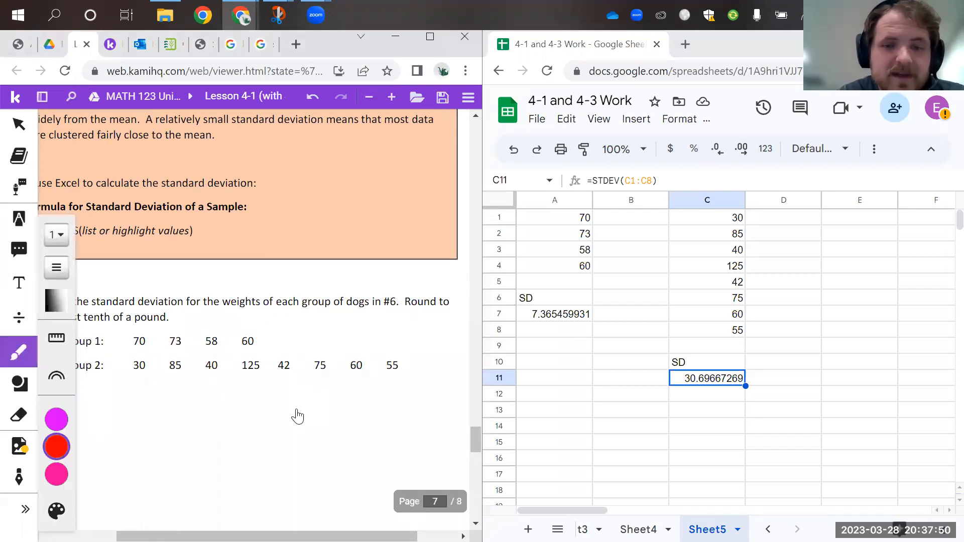
mouse_move(267, 329)
left_mouse_down()
mouse_move(276, 345)
mouse_move(306, 334)
left_mouse_up()
left_click_drag(305, 326, 305, 343)
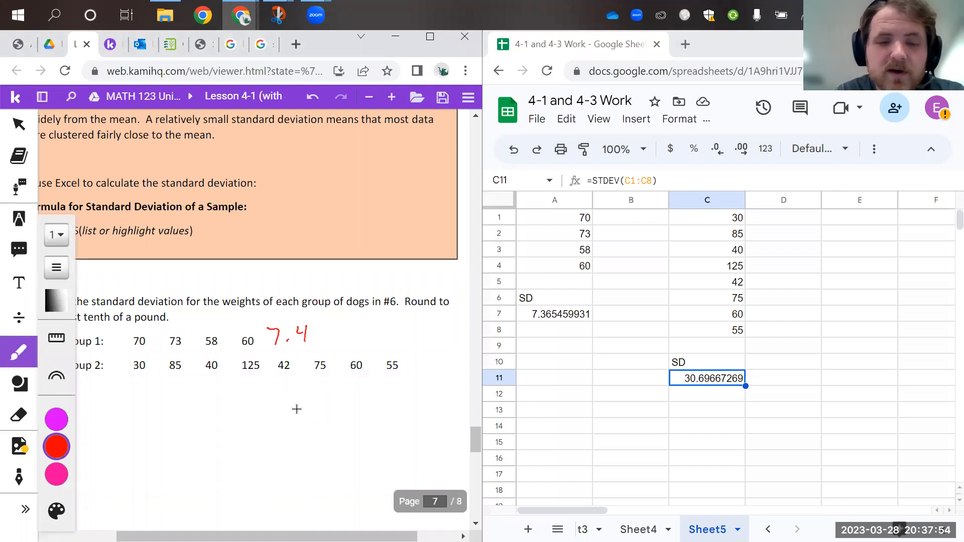
- Handwrite 30.7 in red below the Group 2 weights as their standard deviation rounded to the nearest tenth
mouse_move(310, 382)
left_mouse_down()
mouse_move(320, 390)
mouse_move(312, 400)
left_mouse_up()
mouse_move(329, 385)
left_mouse_down()
mouse_move(356, 384)
mouse_move(352, 400)
left_mouse_up()
left_click(336, 397)
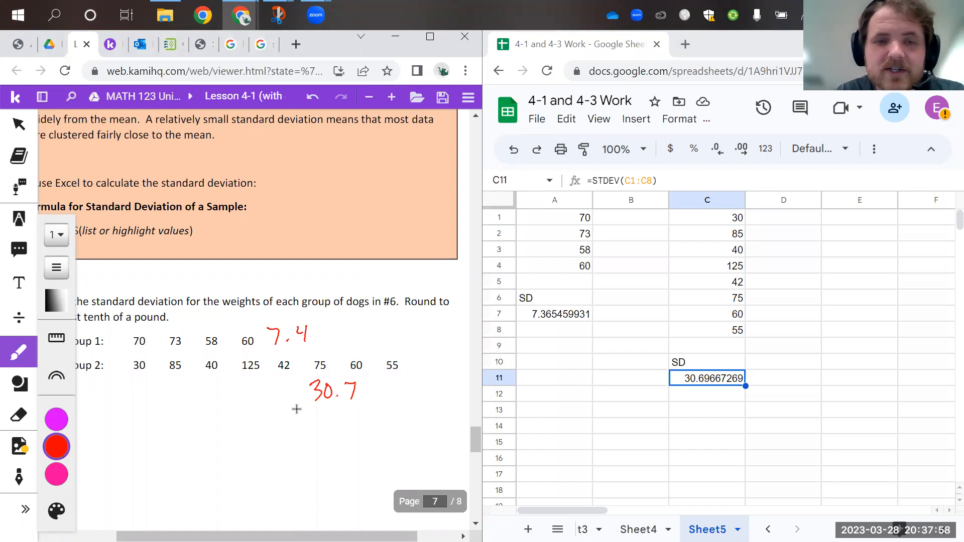